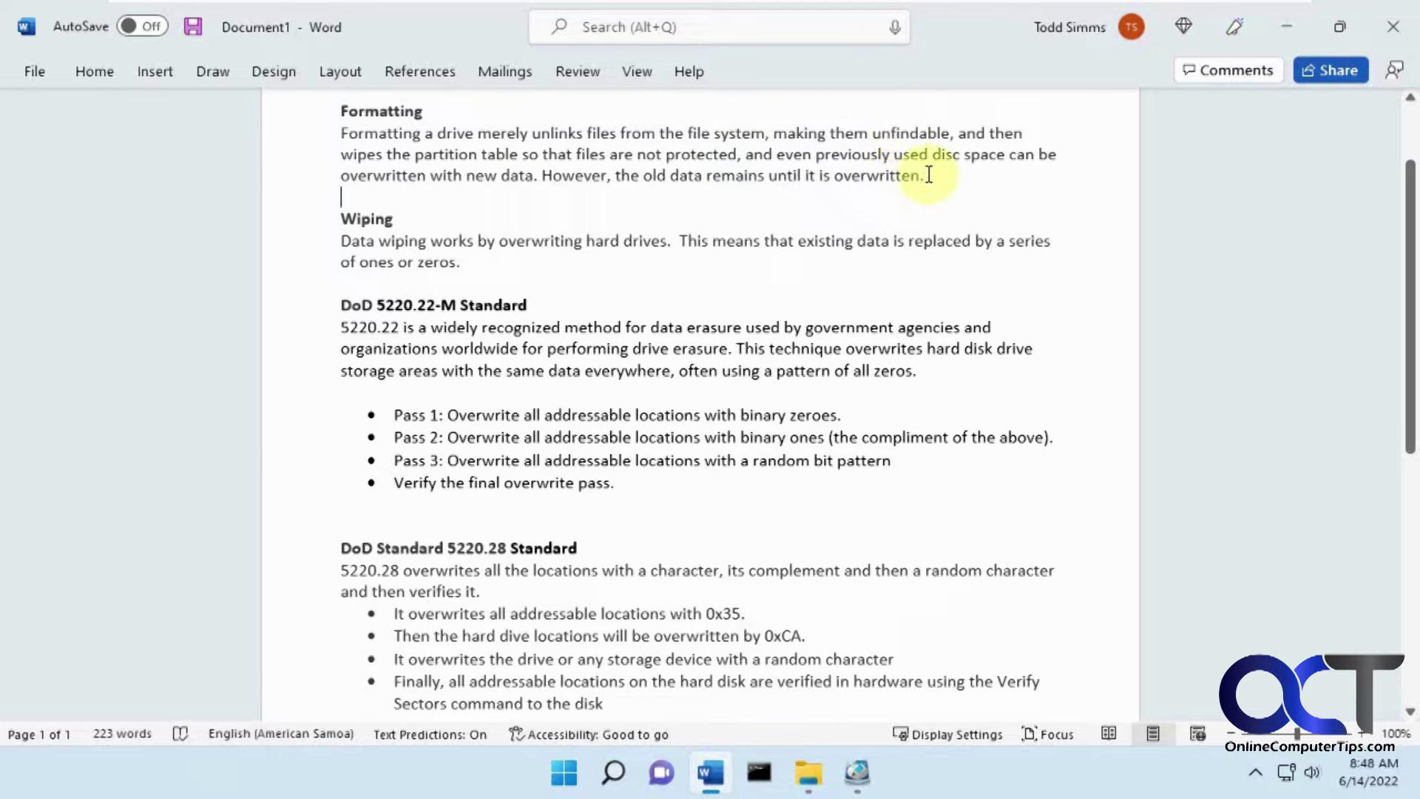
Step: Leave the reference text, return to NIUBI Partition Editor, and bring up Disk 1's actions menu
drag(929, 175, 654, 185)
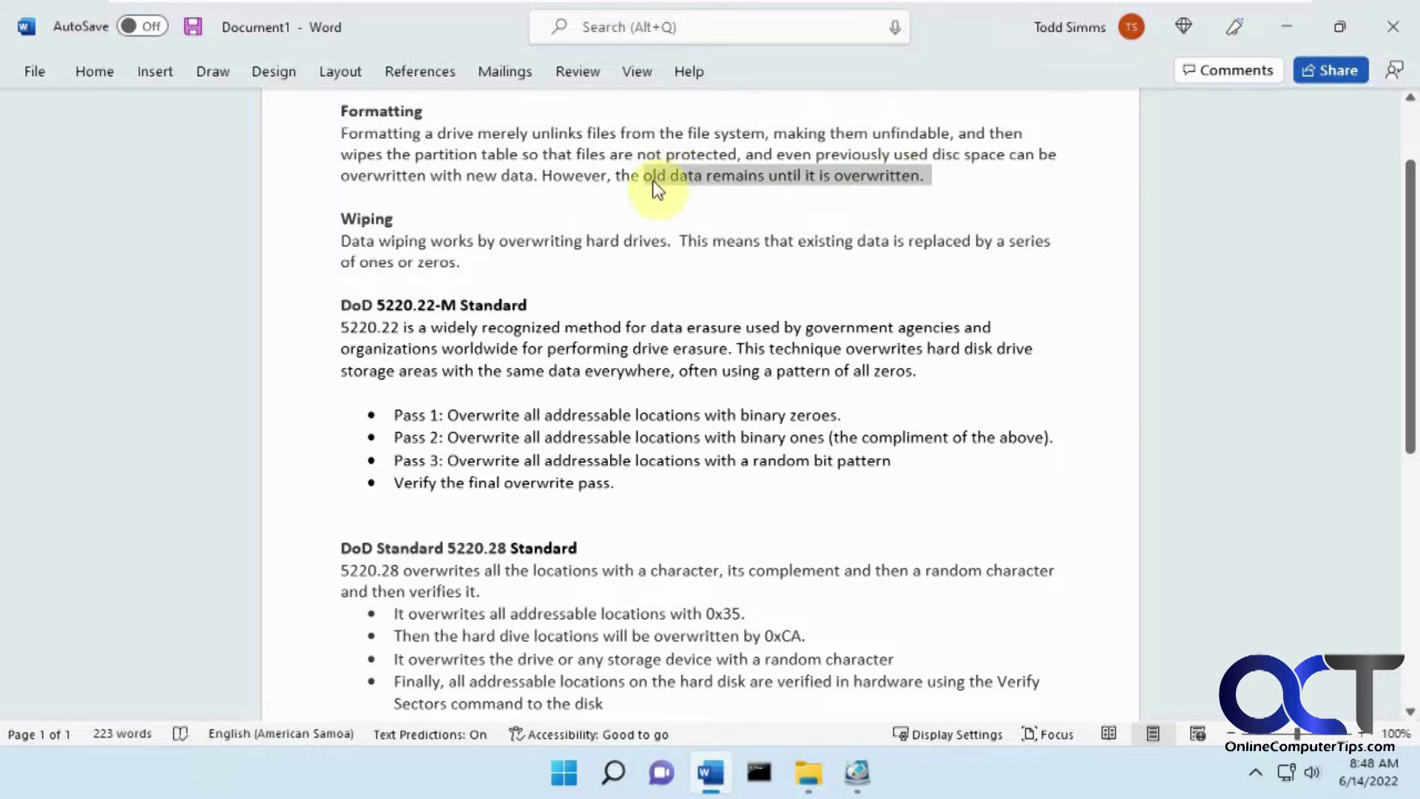
click(775, 201)
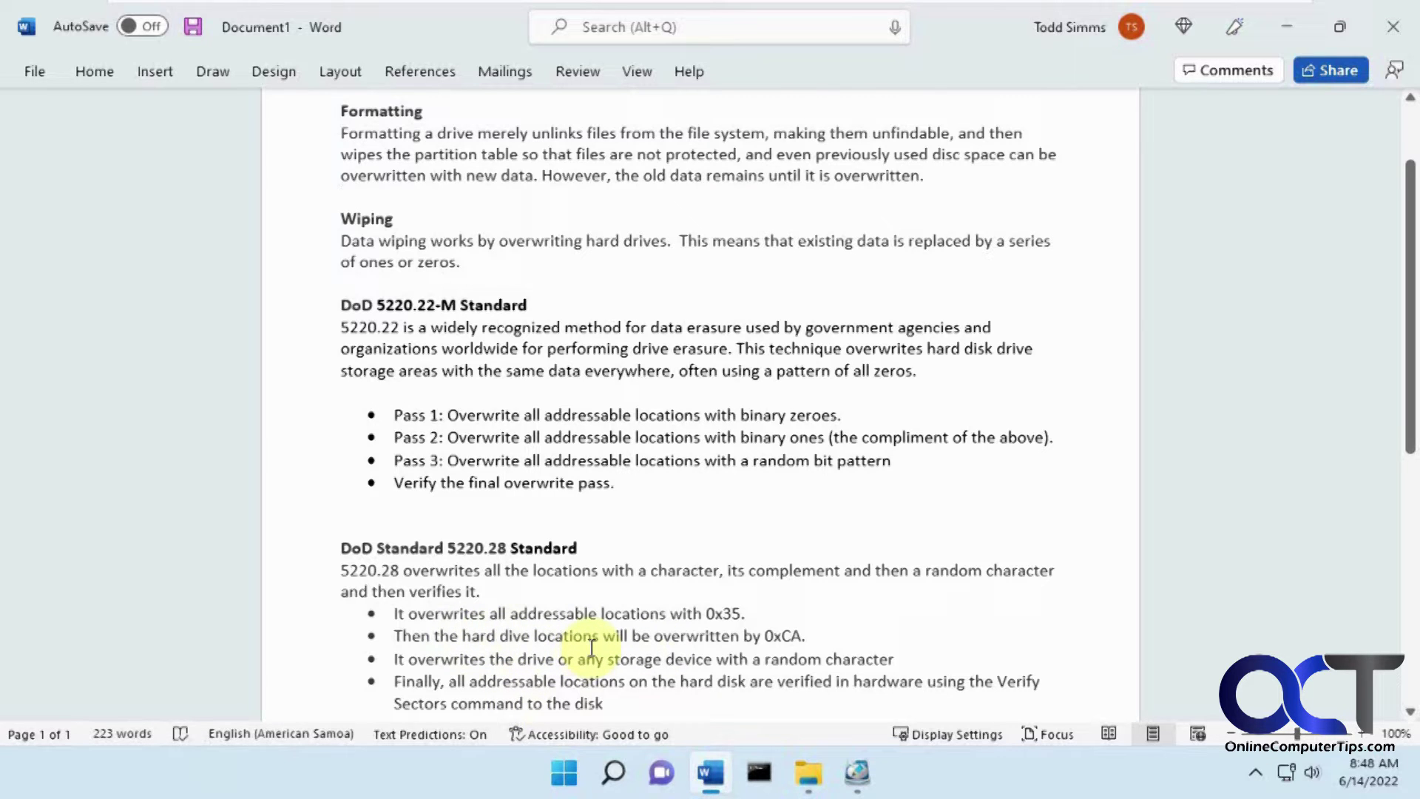
click(858, 774)
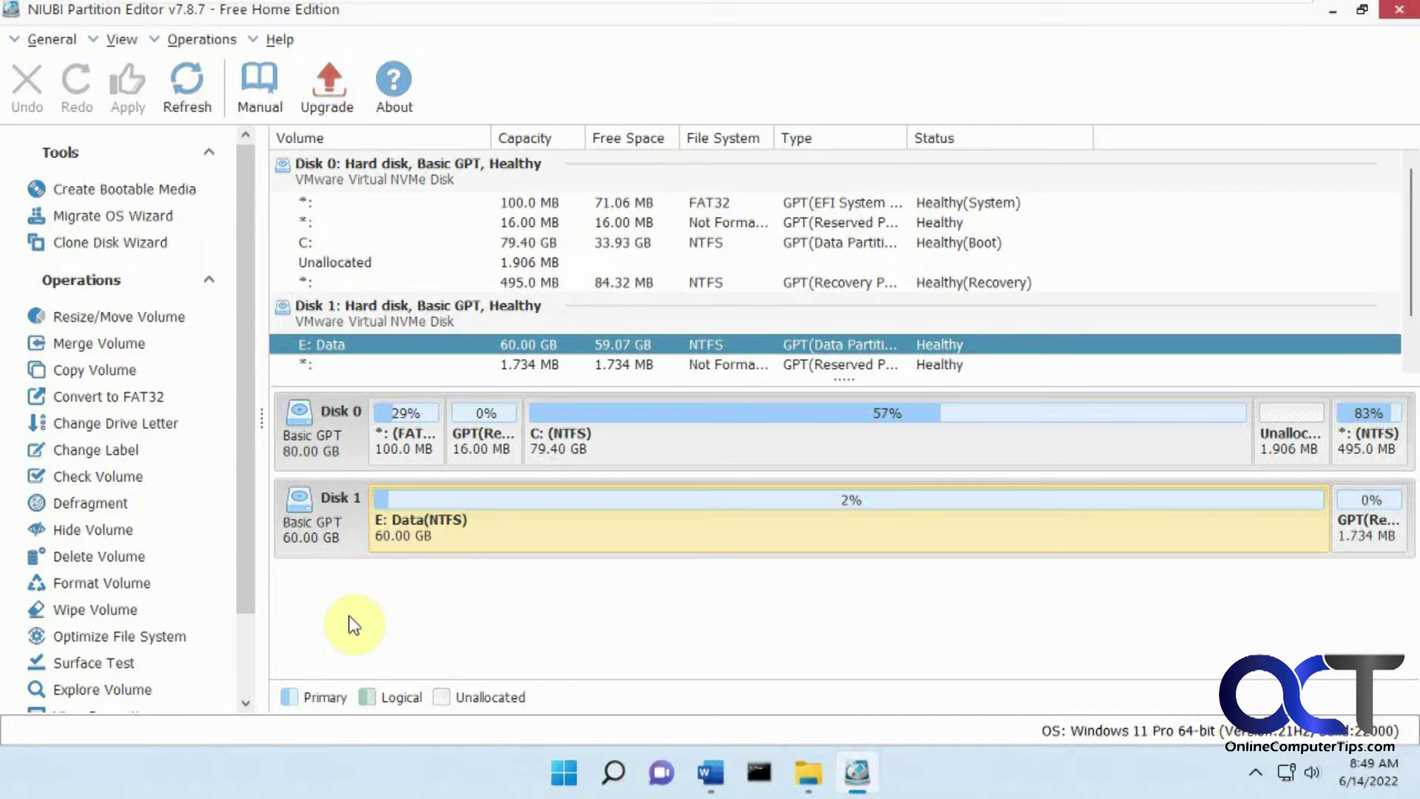
right_click(352, 534)
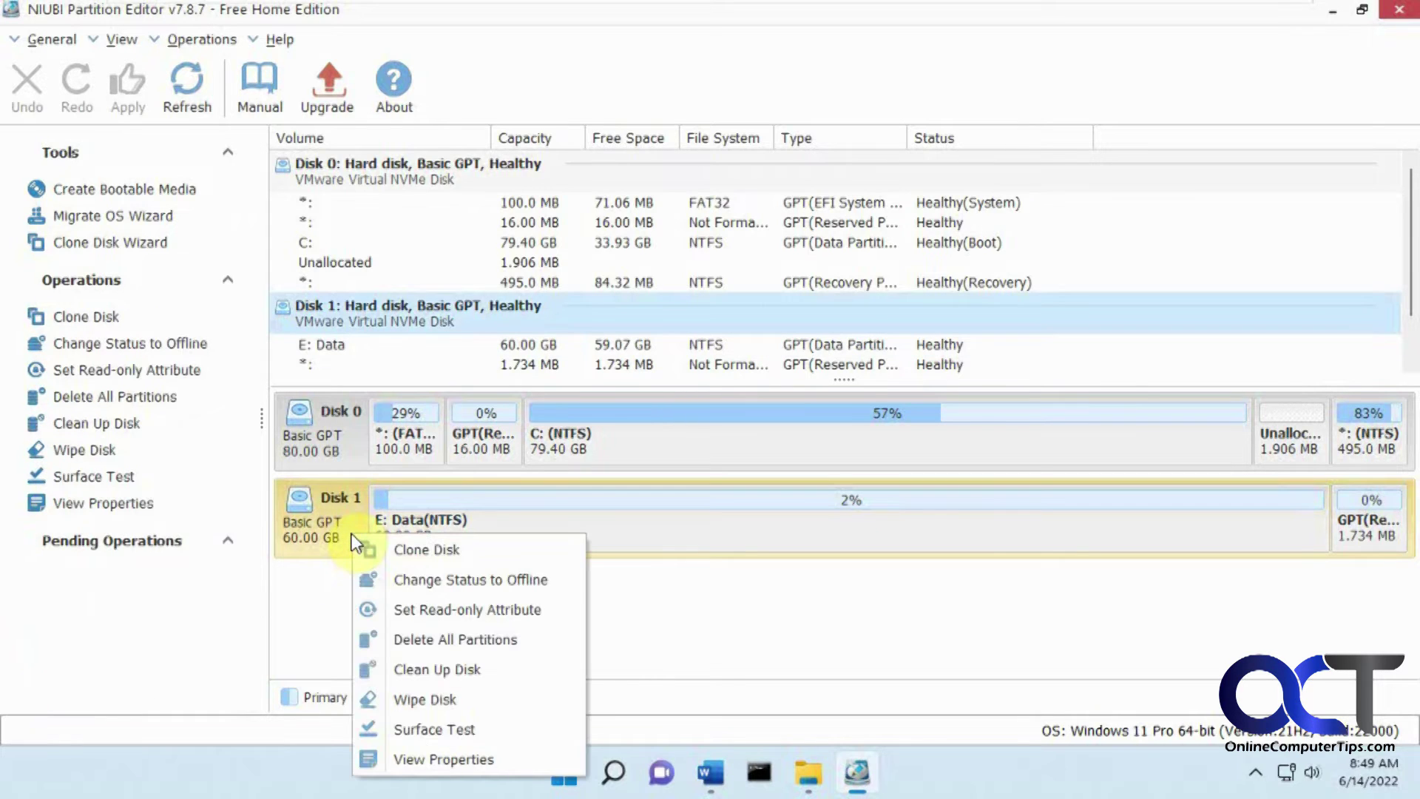
Step: Cancel Wipe Disk for Disk 1 and open Wipe Volume for the E: Data partition instead
click(436, 699)
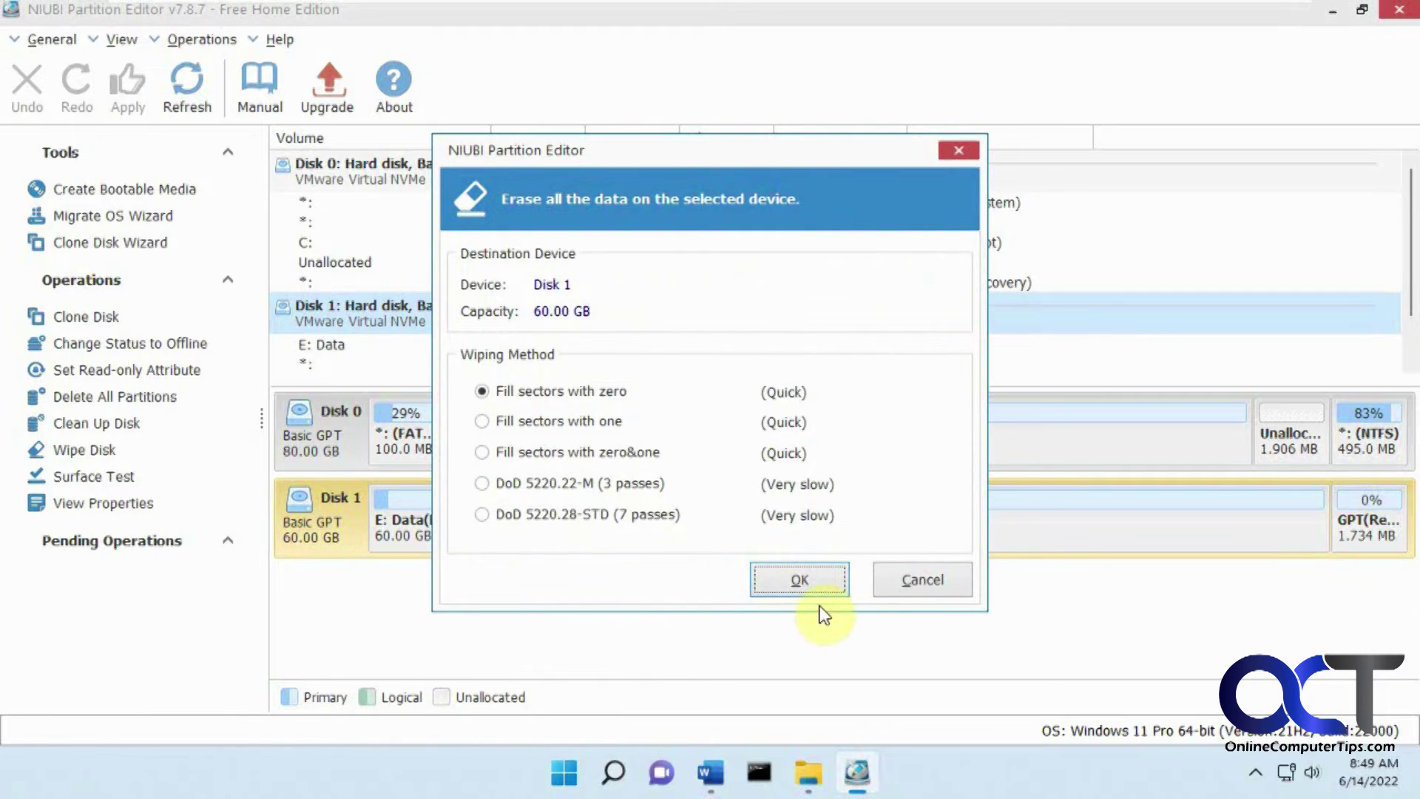
click(926, 583)
click(729, 537)
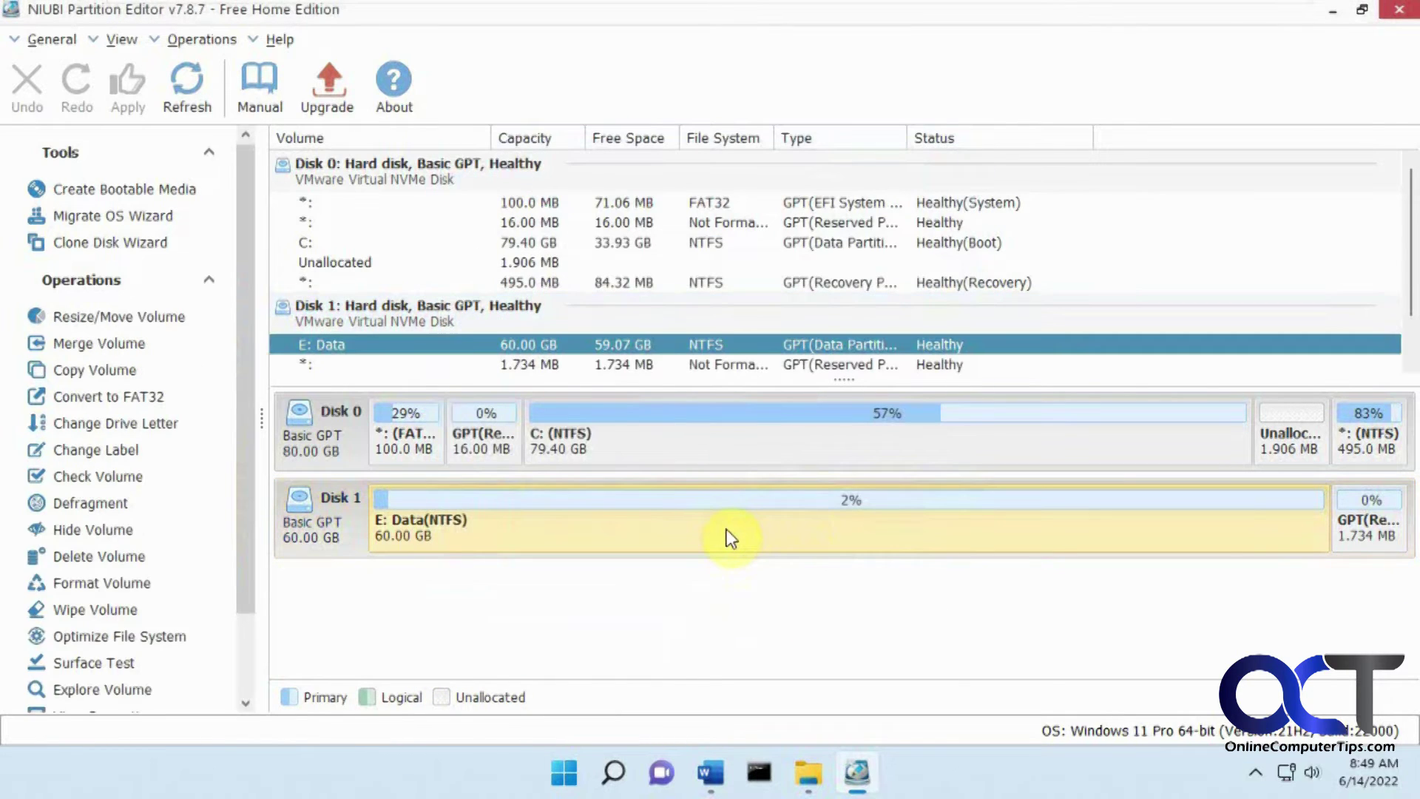
right_click(730, 536)
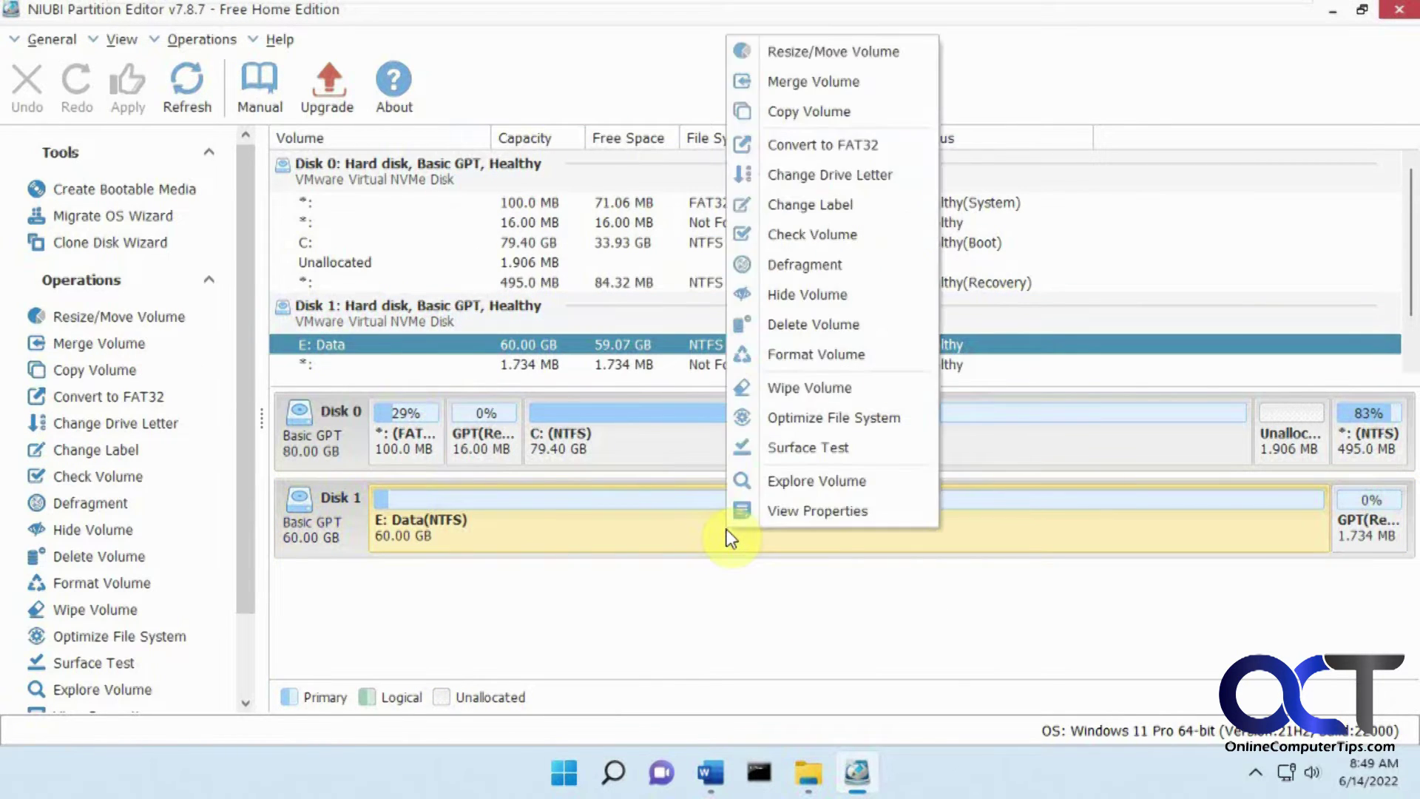
click(806, 392)
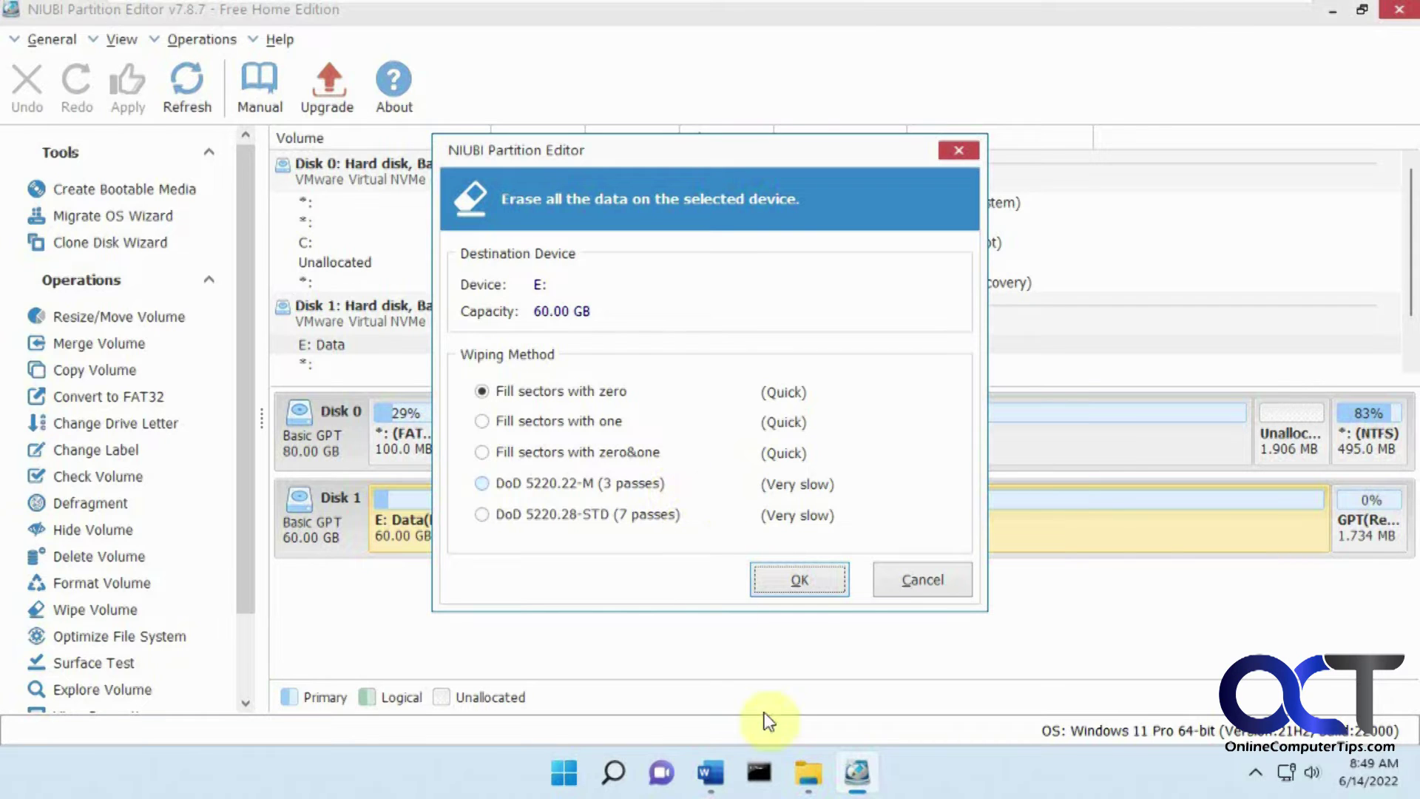
click(808, 773)
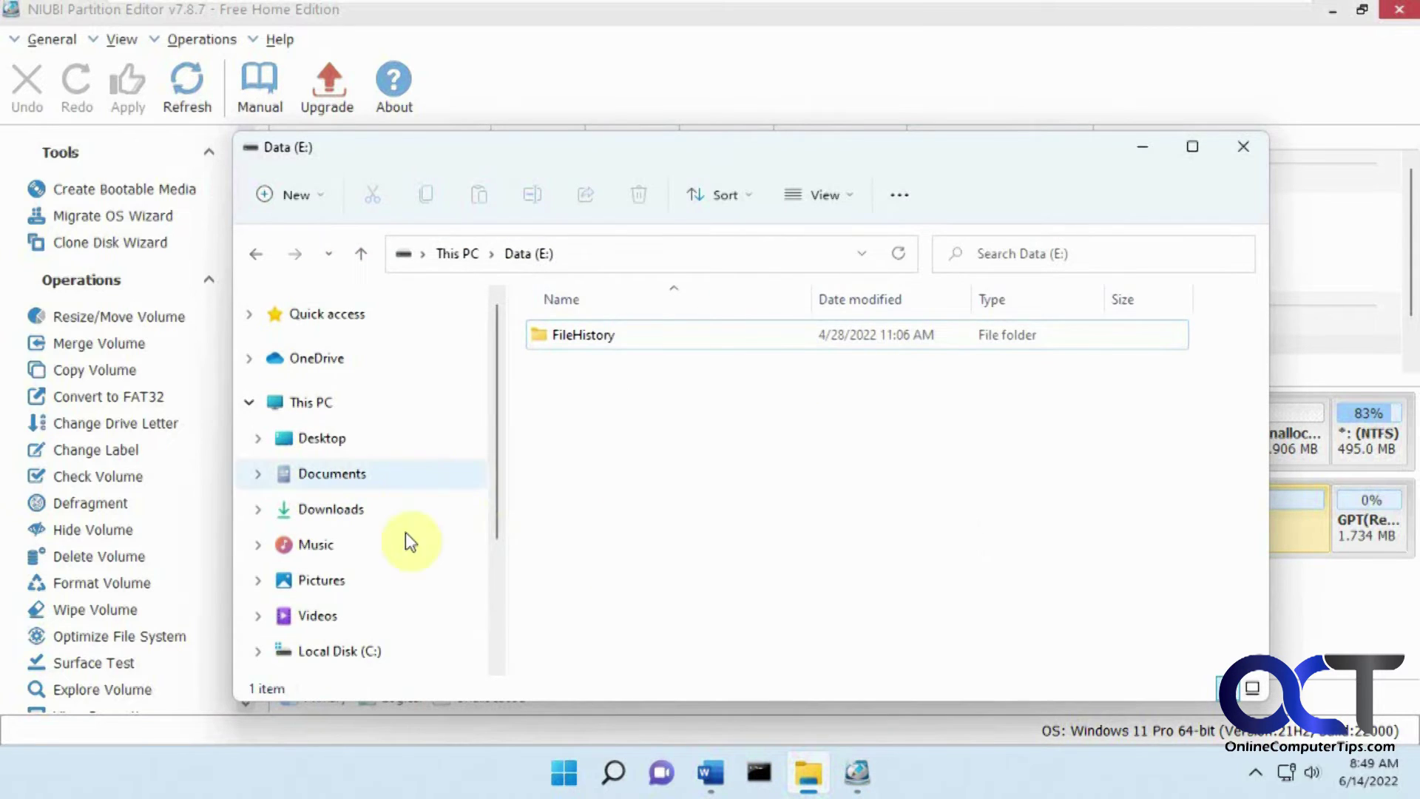
scroll(370, 647, down, 1)
scroll(380, 644, down, 1)
click(334, 561)
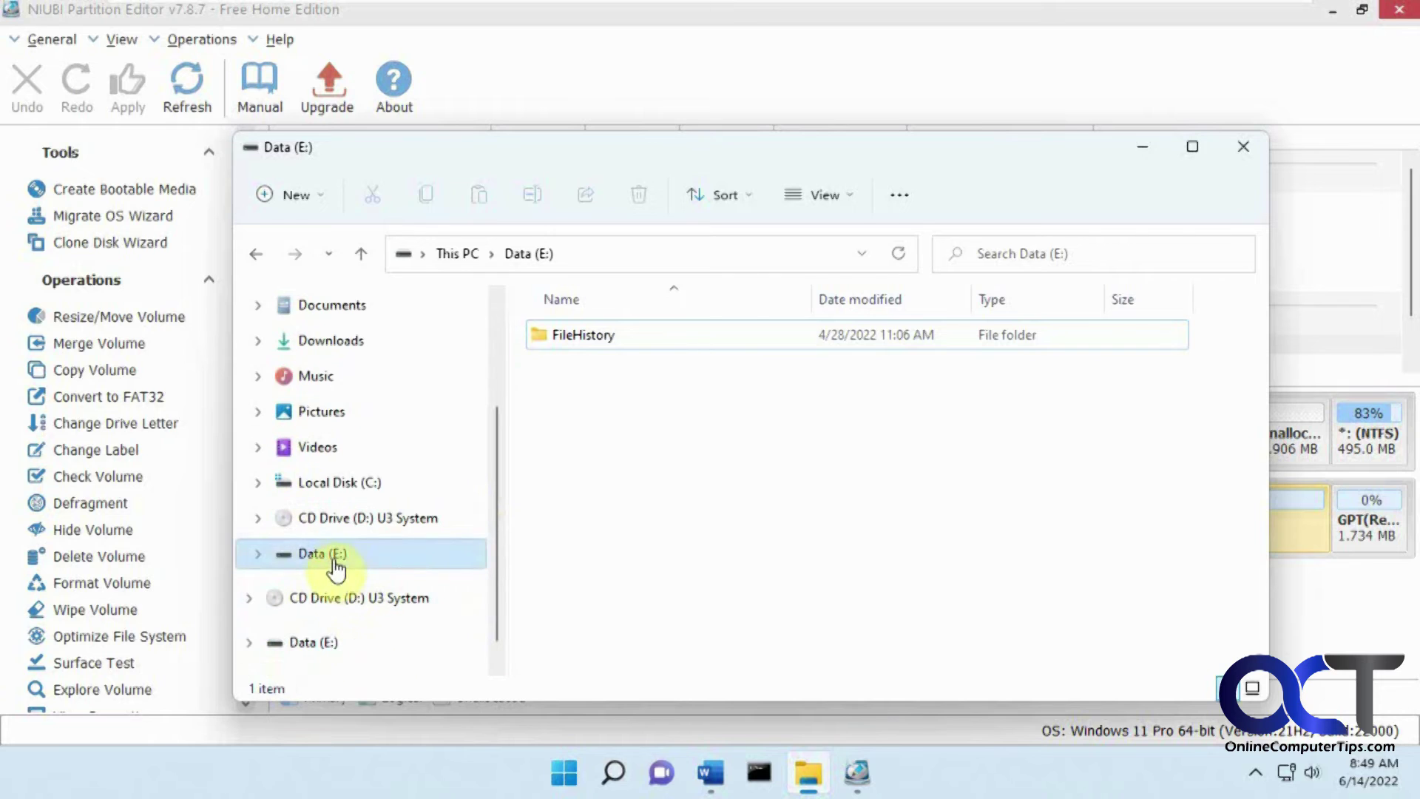
click(605, 339)
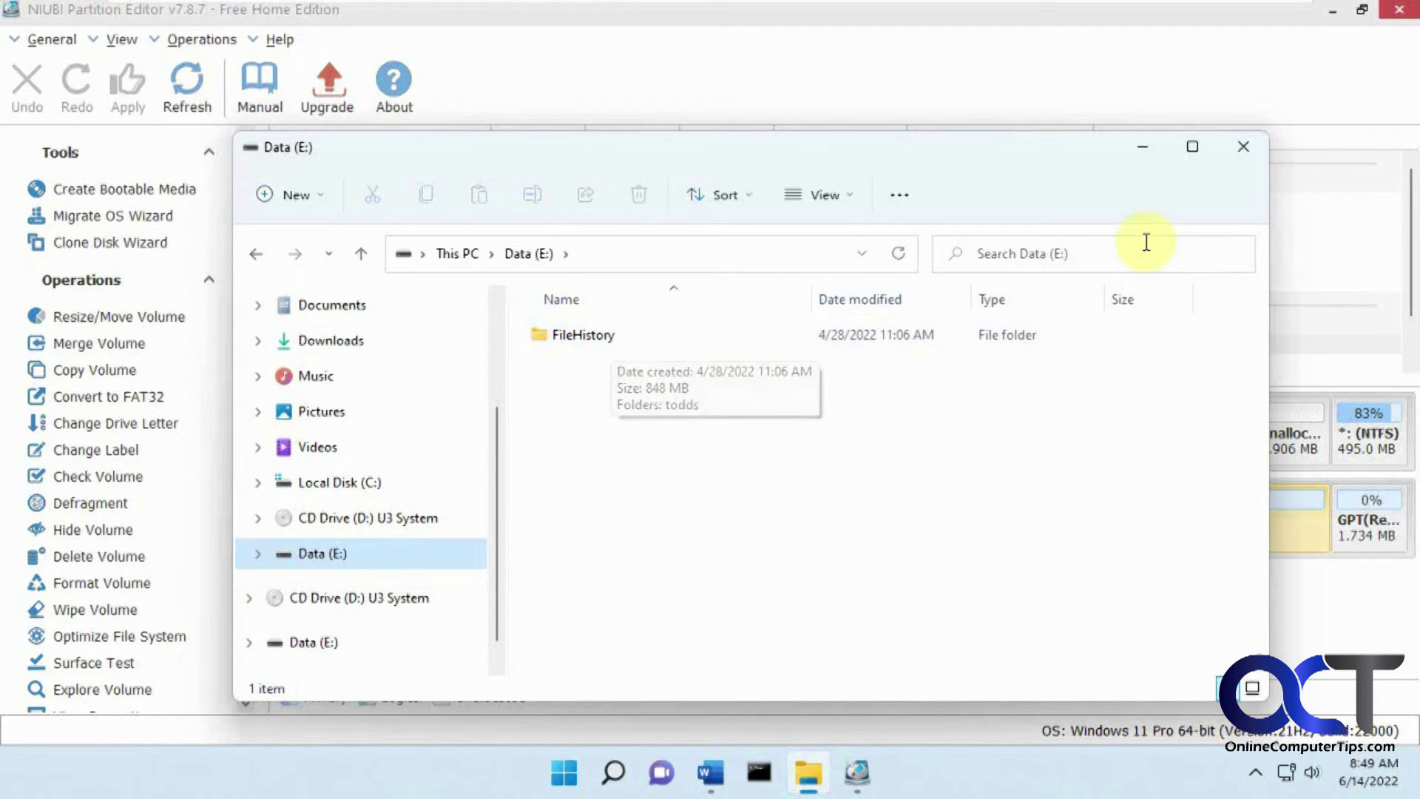
click(1143, 157)
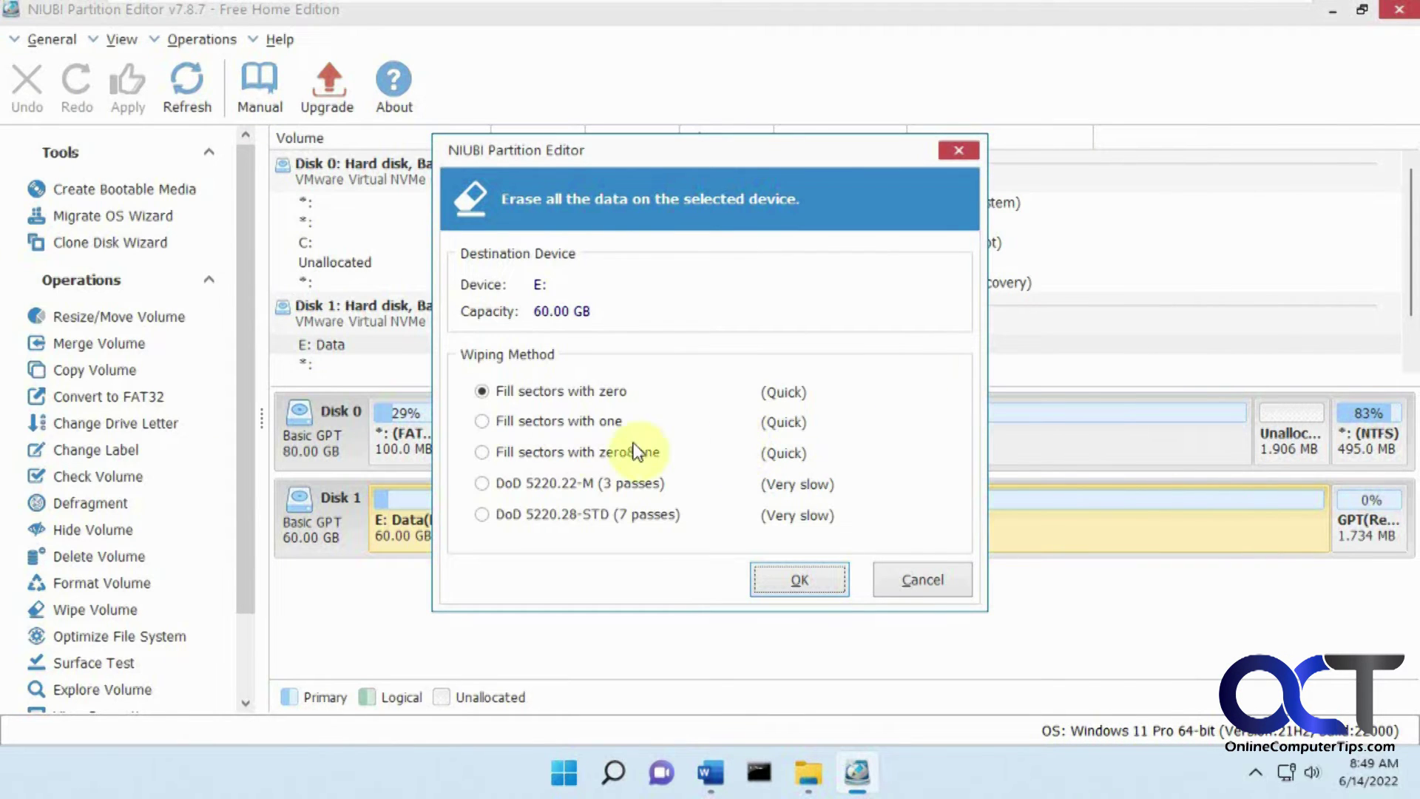
Step: Choose 'Fill sectors with zero&one' as the wiping method for E: and confirm
click(551, 452)
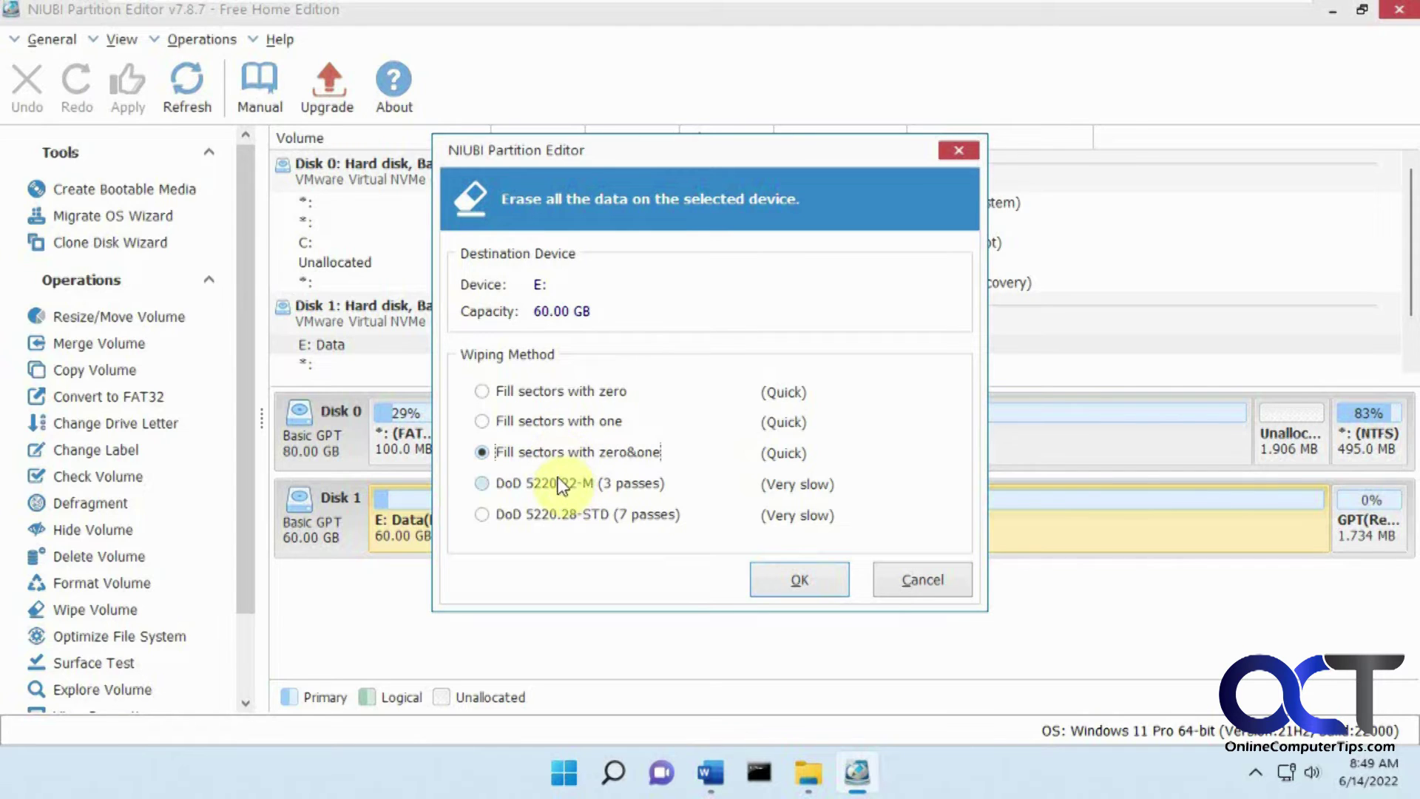
click(792, 574)
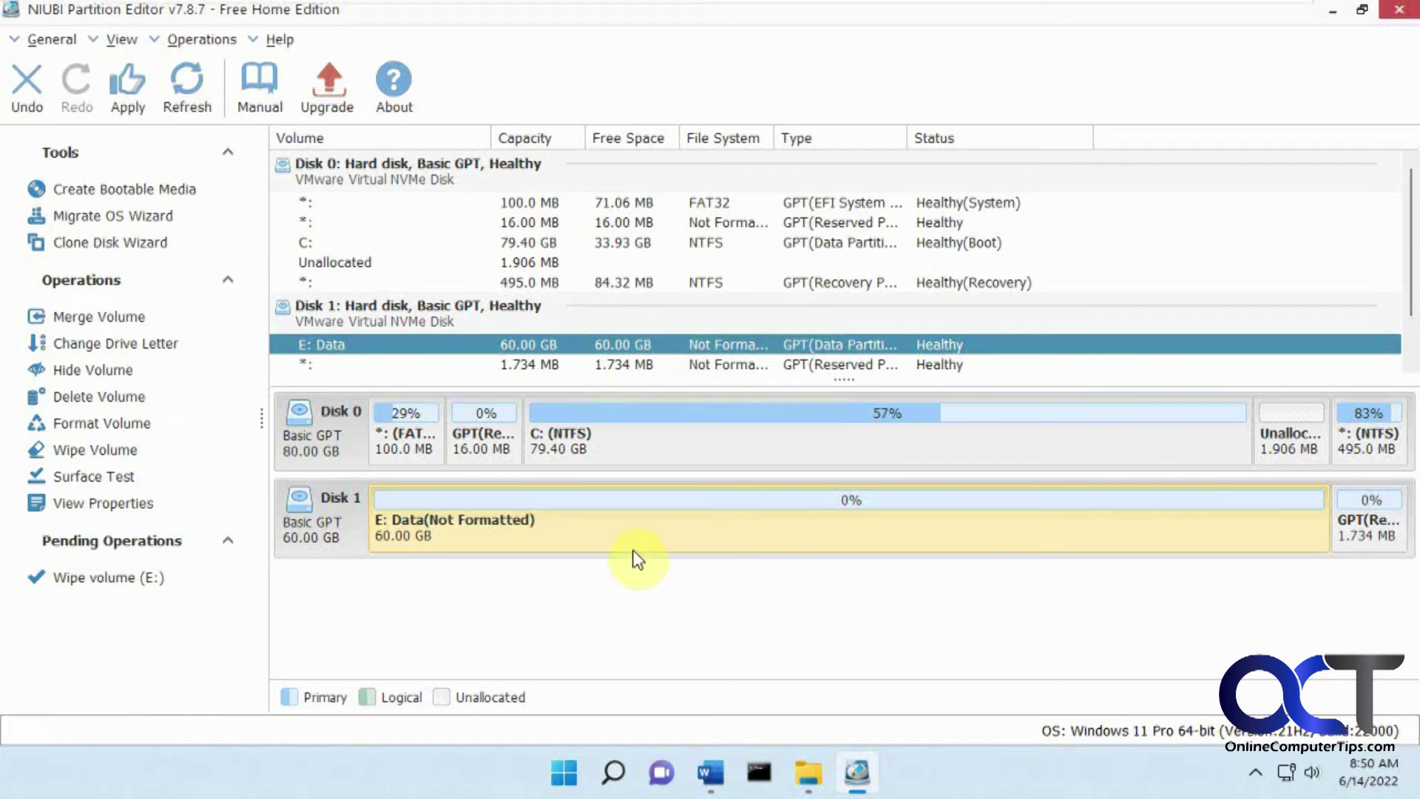
Step: Apply the pending zero-and-one wipe of E:, rechecking Data (E:) first, and acknowledge its completion
click(132, 87)
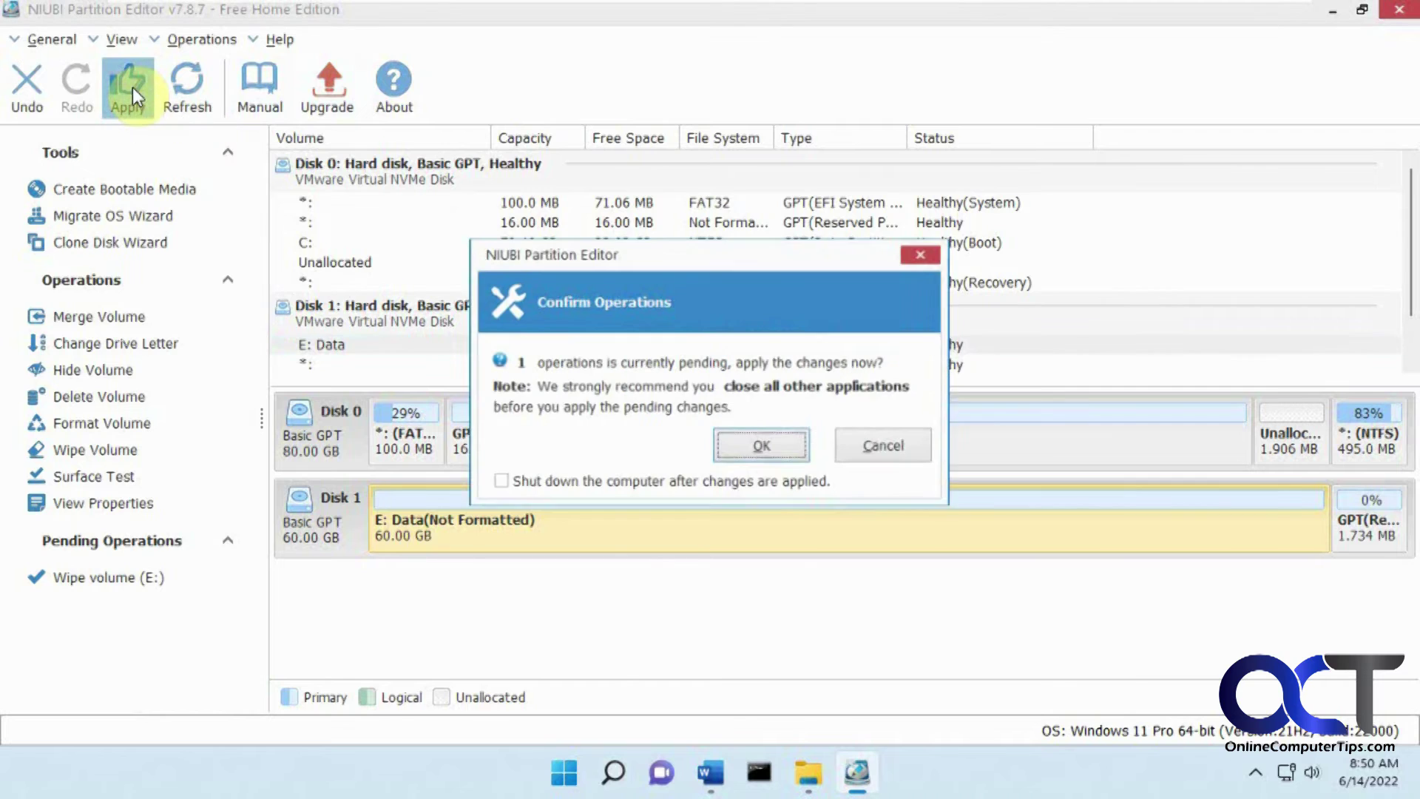
click(765, 447)
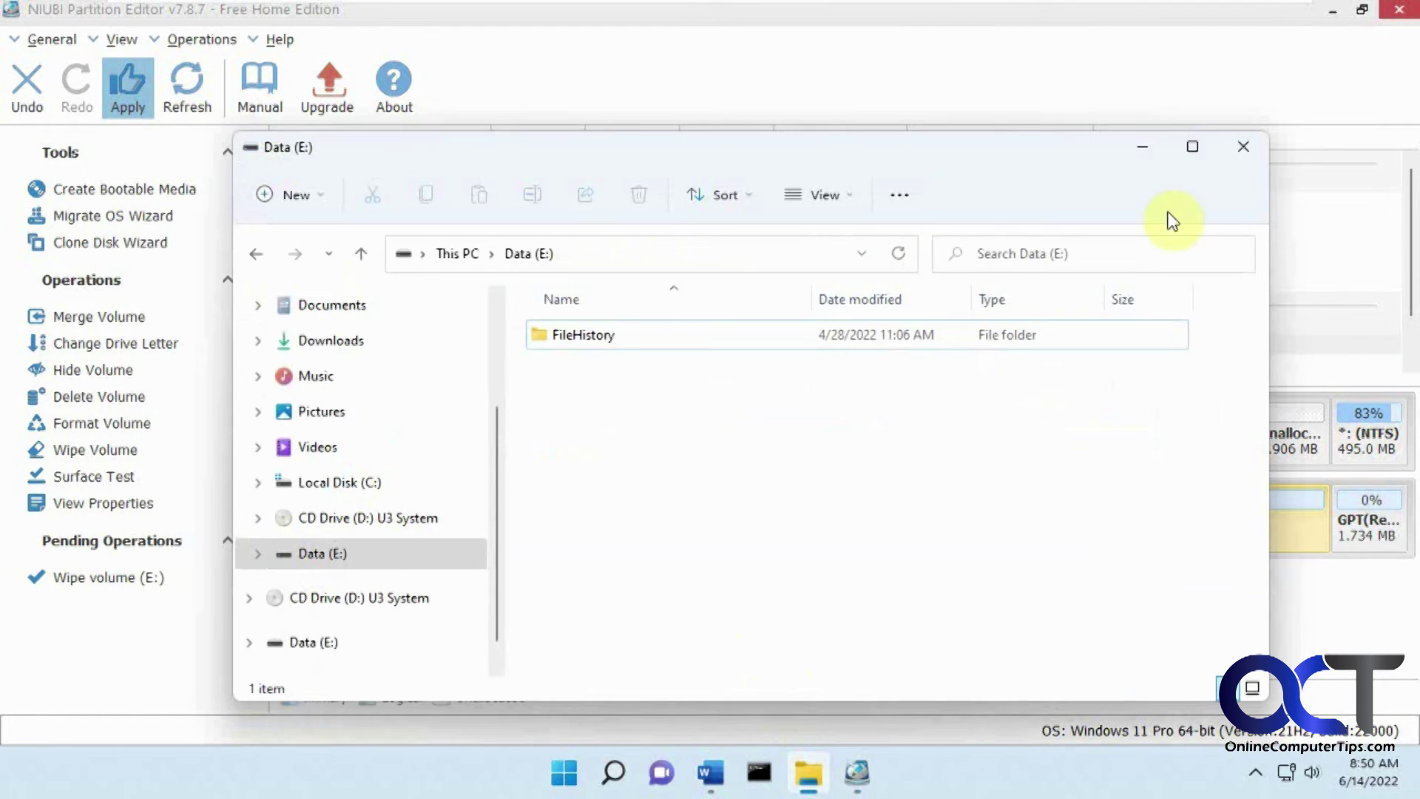
click(1243, 145)
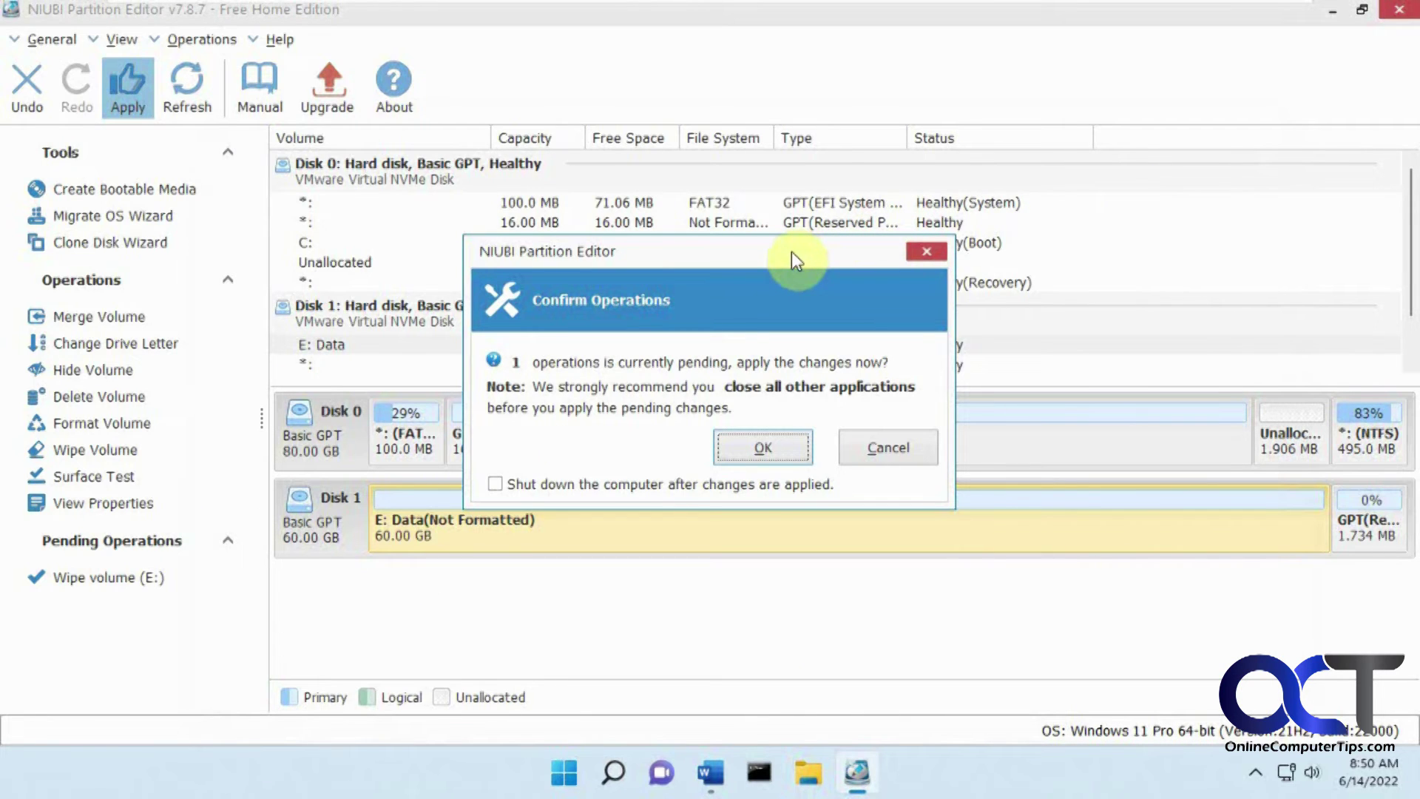
click(778, 447)
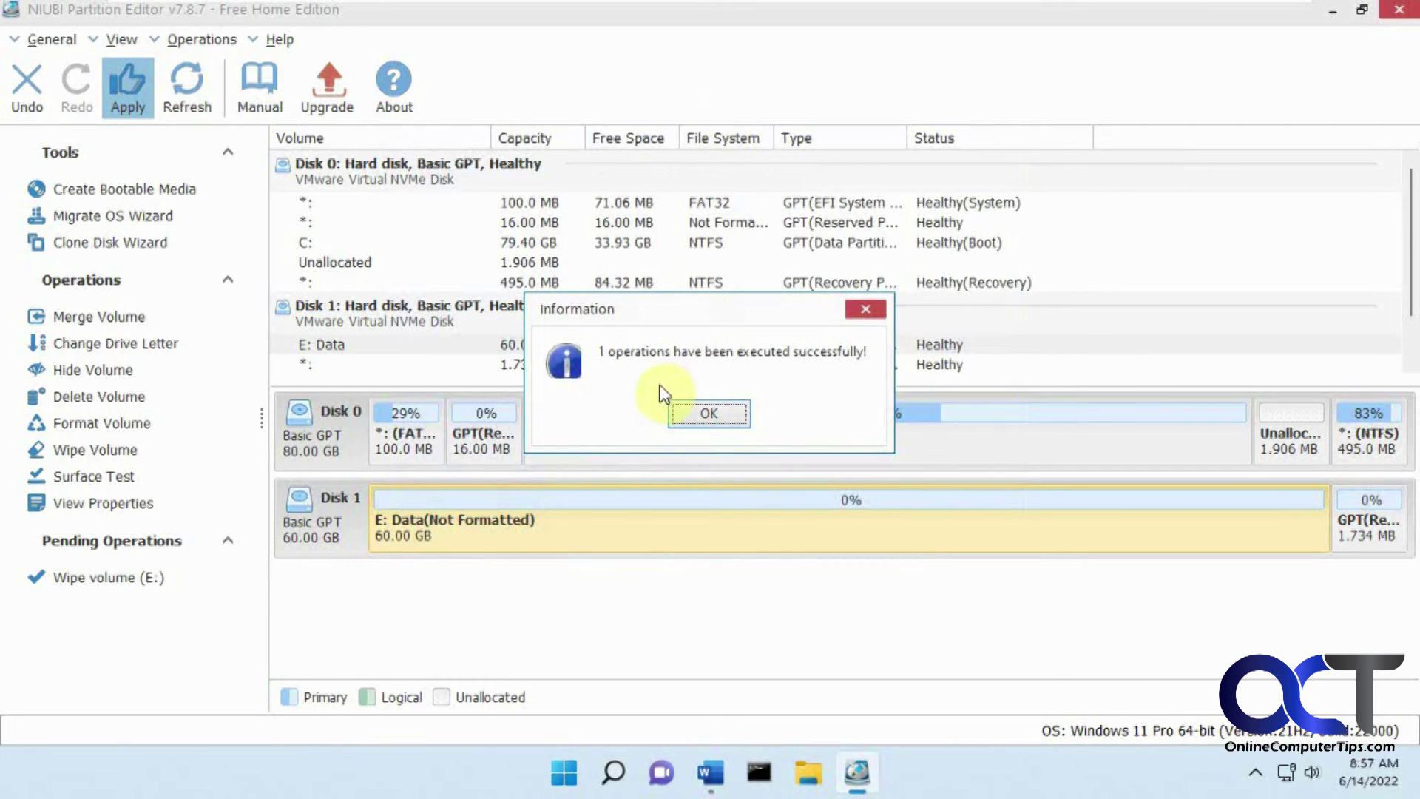
click(719, 421)
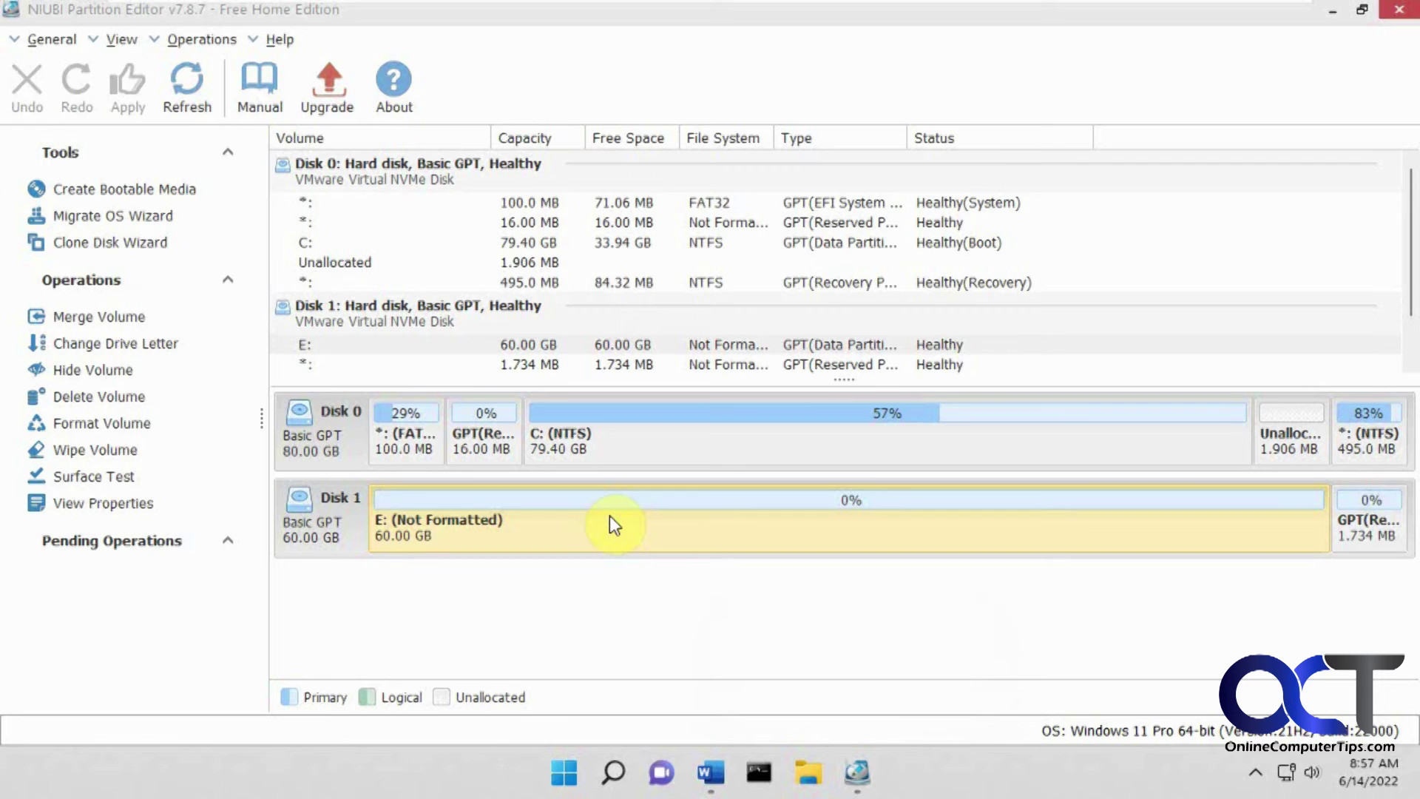
click(810, 773)
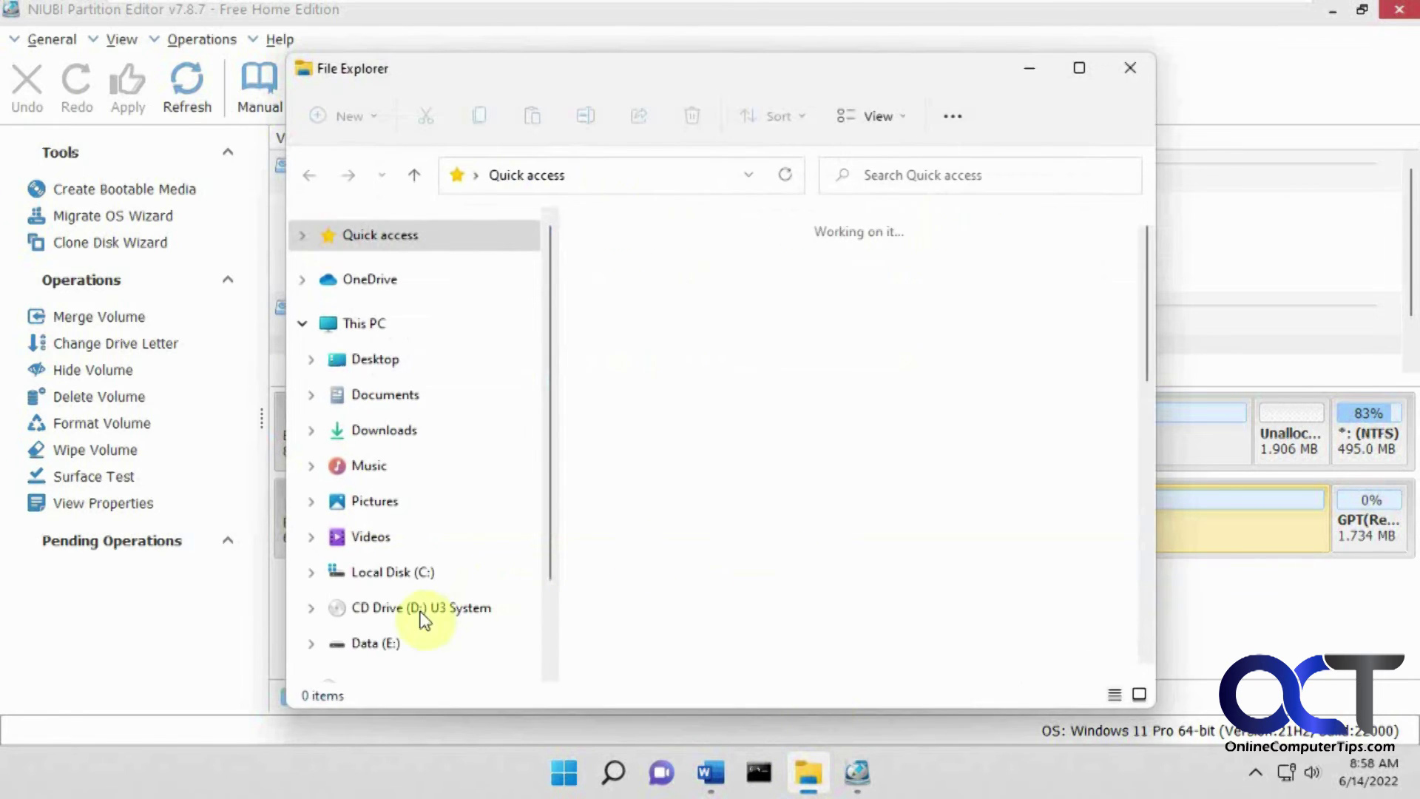
click(386, 645)
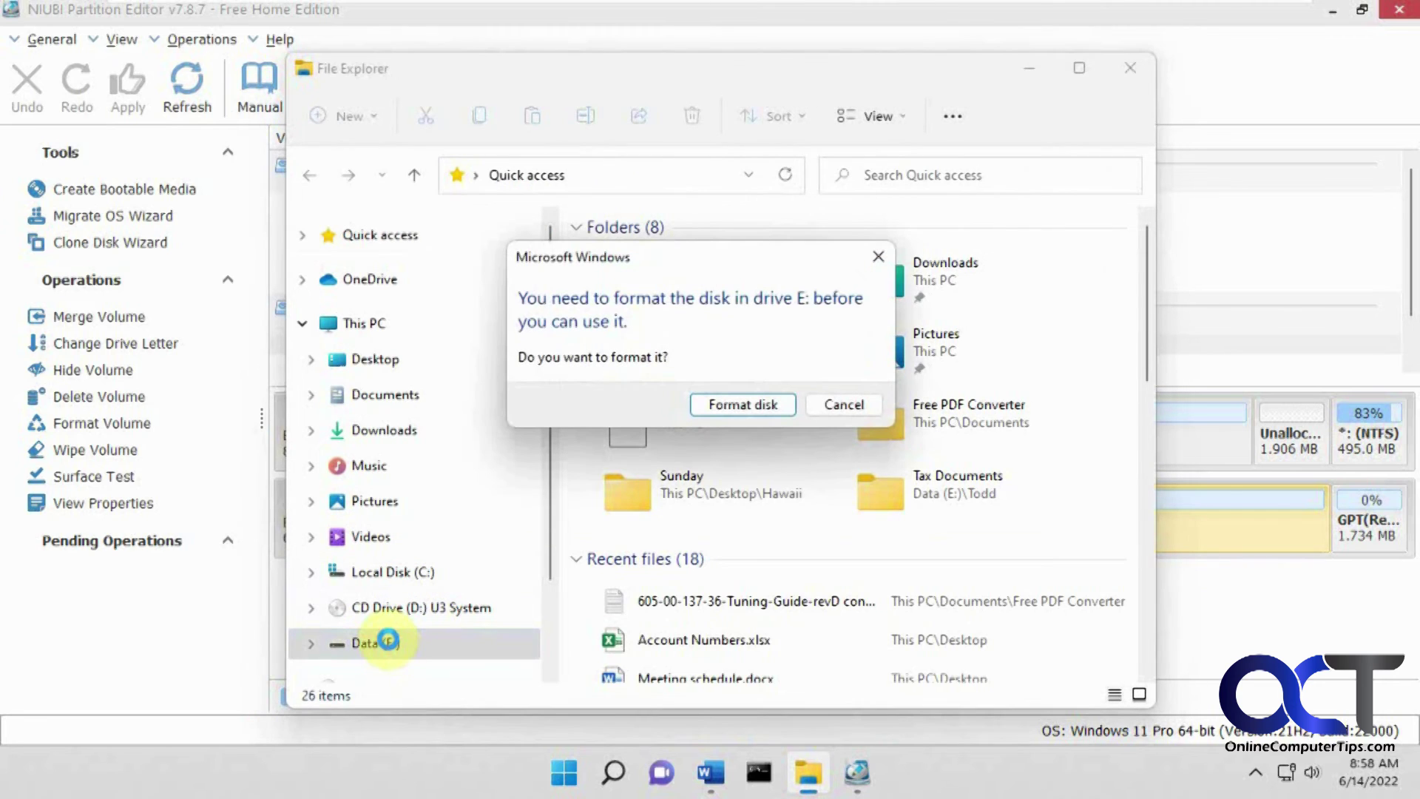
click(845, 405)
click(954, 413)
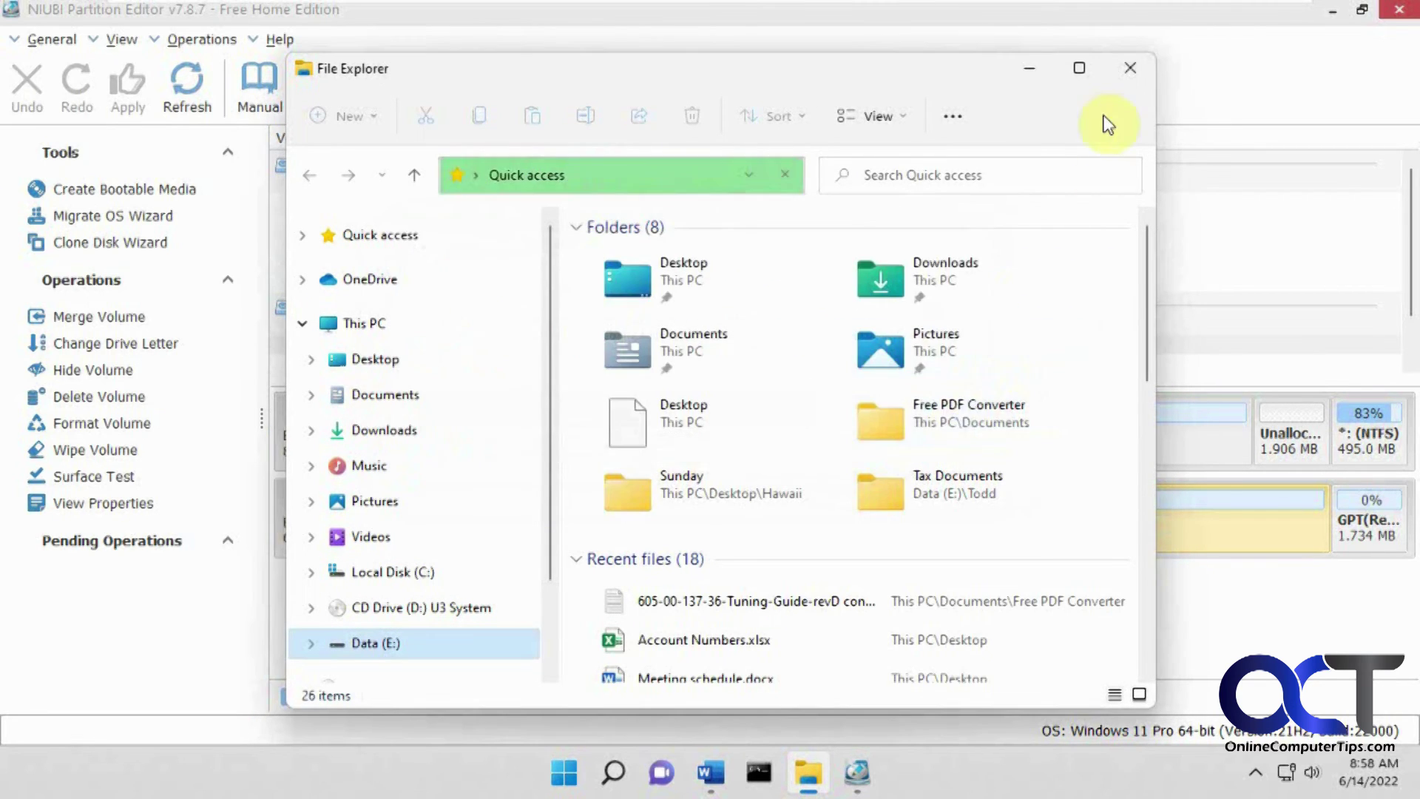
click(1045, 77)
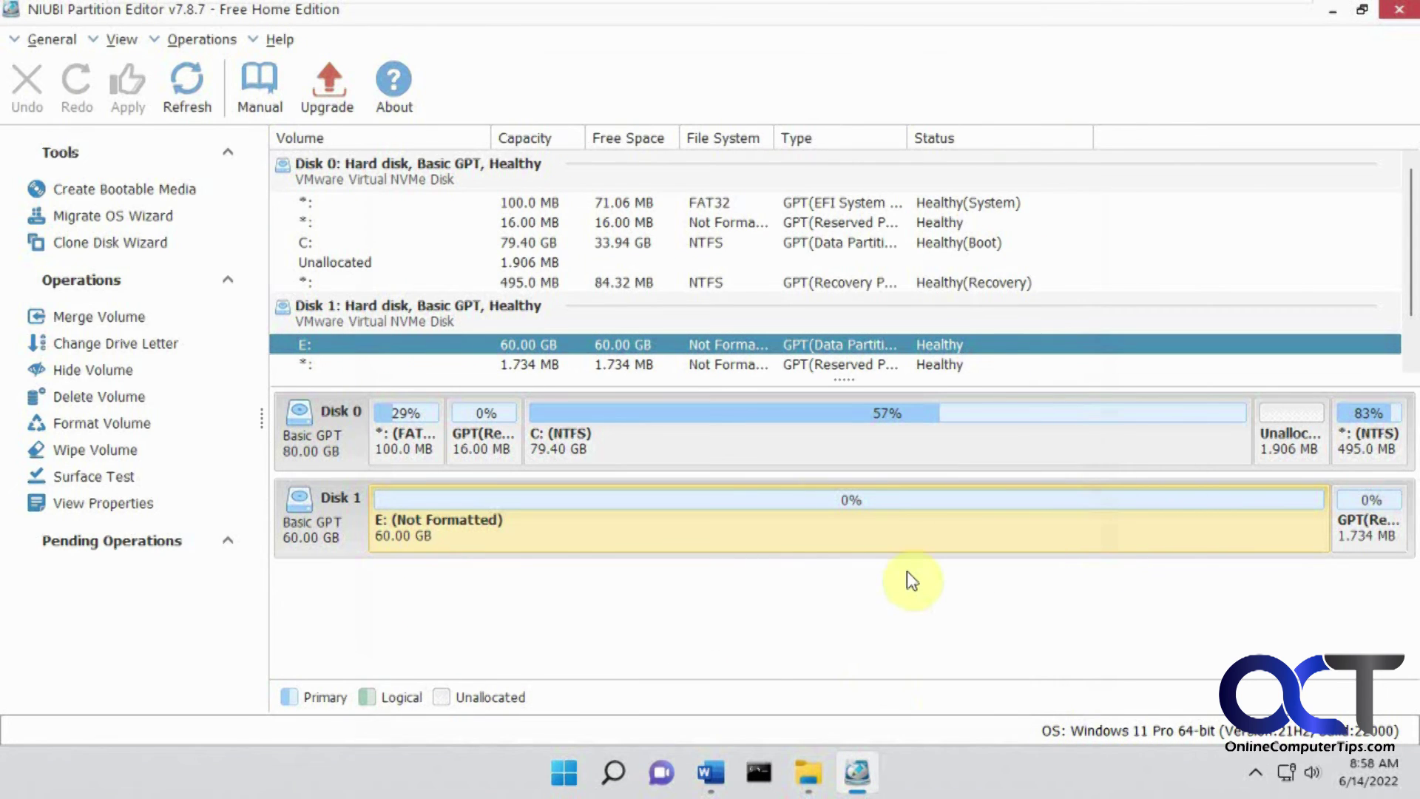